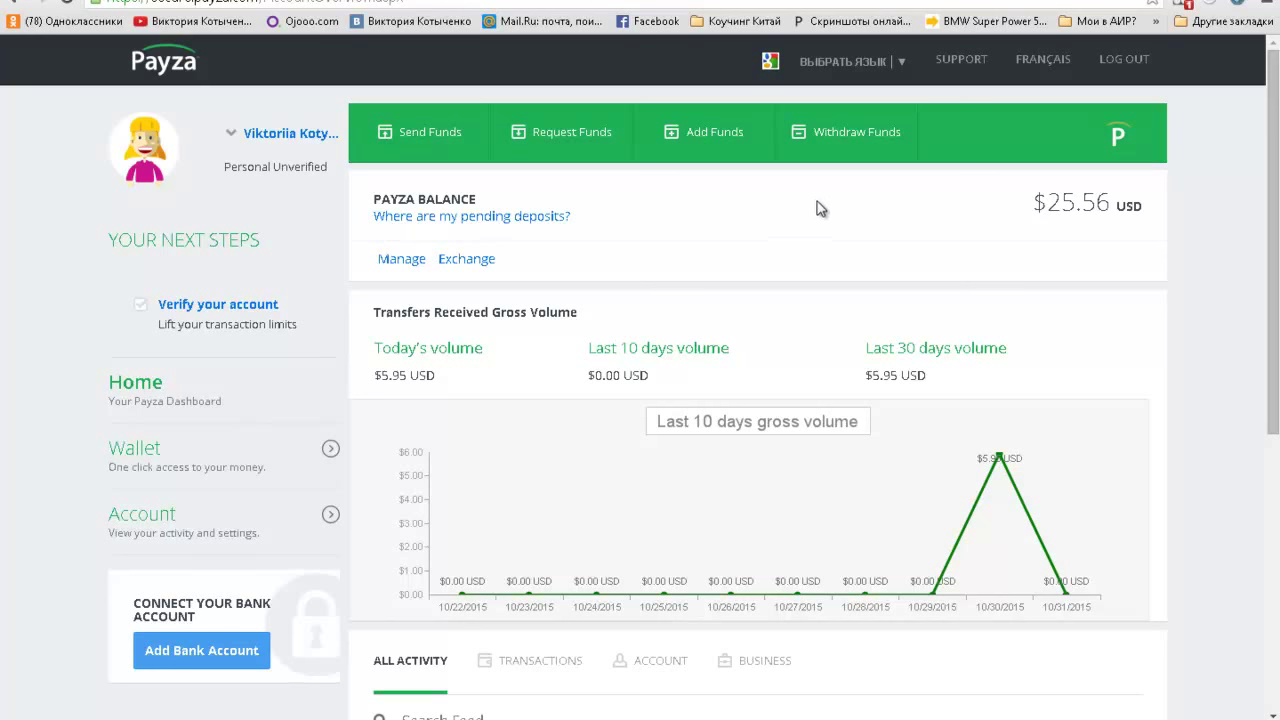
Step: Go to the Withdraw Funds page from the green top bar of the Payza dashboard
click(840, 134)
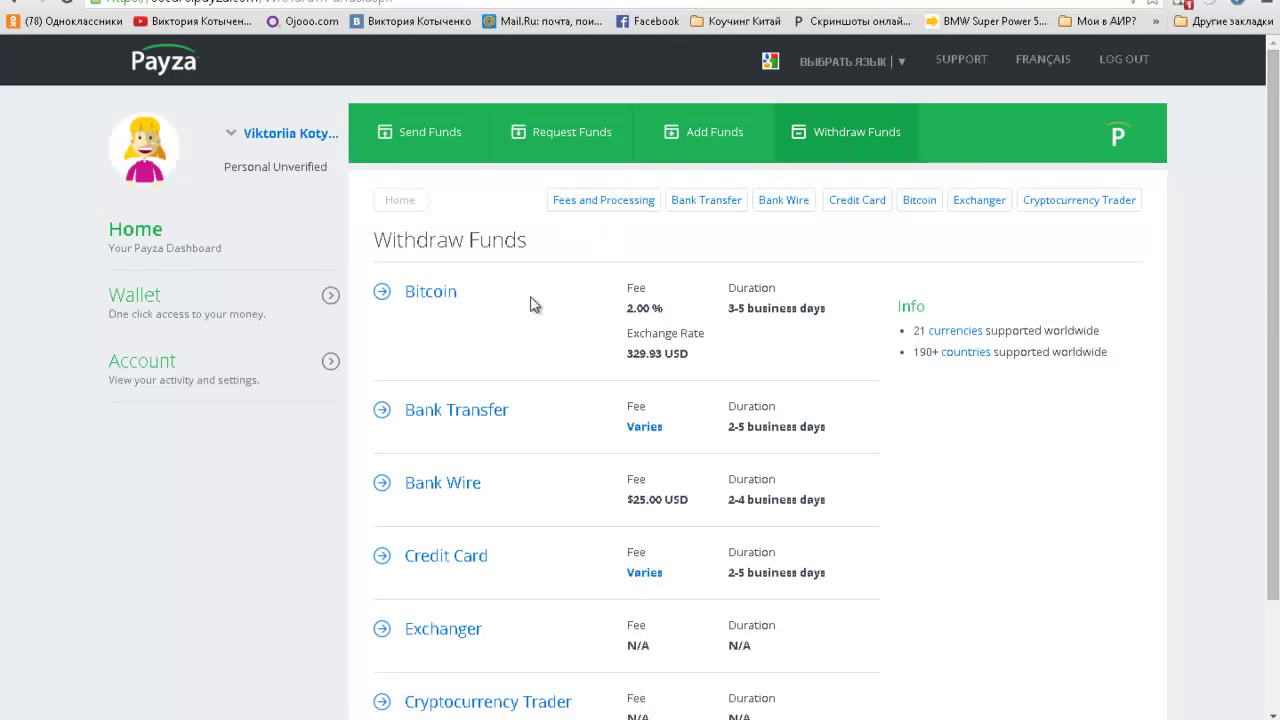
Step: Choose a Credit Card withdrawal from the U.S. Dollars balance to the saved Visa card
click(468, 566)
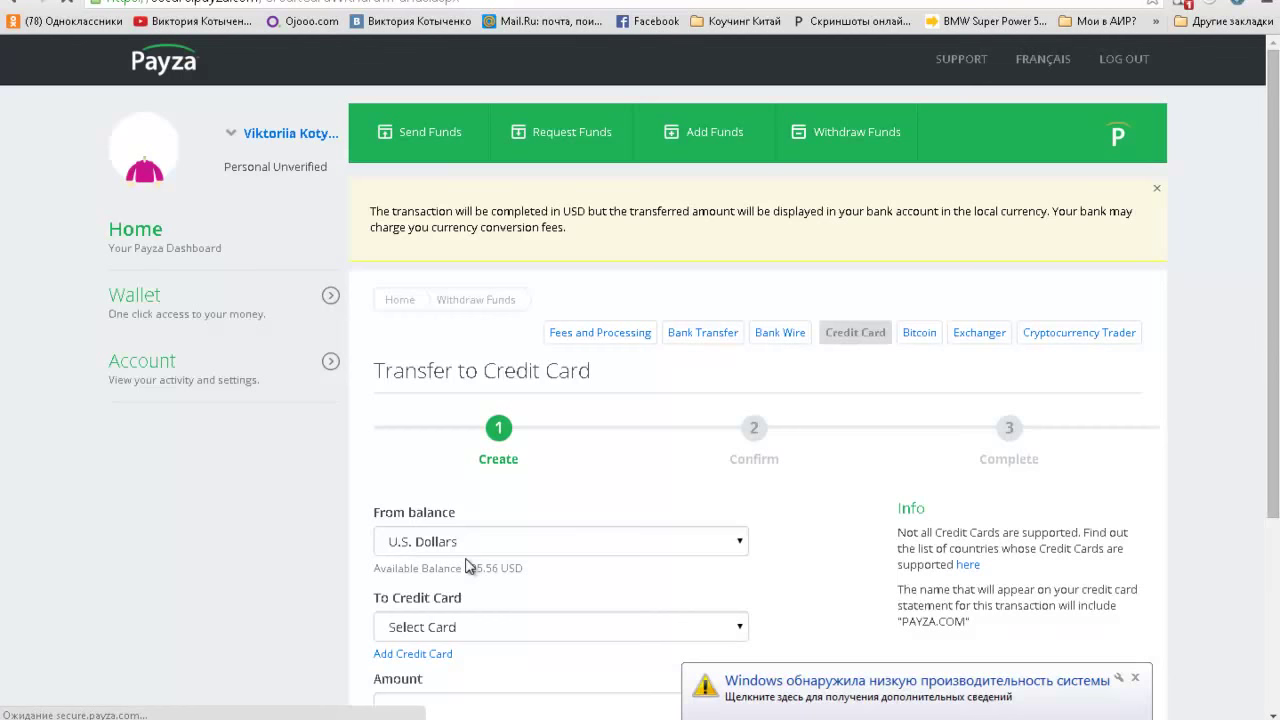
scroll(315, 505, down, 2)
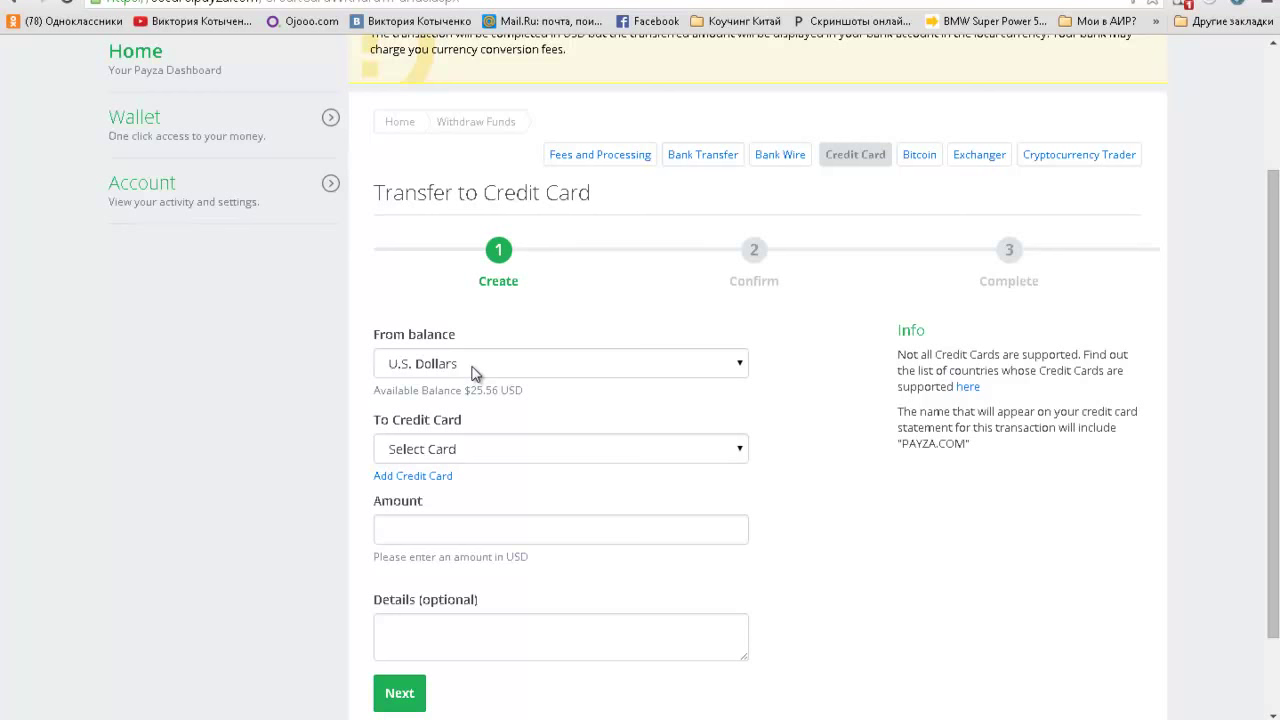
click(480, 459)
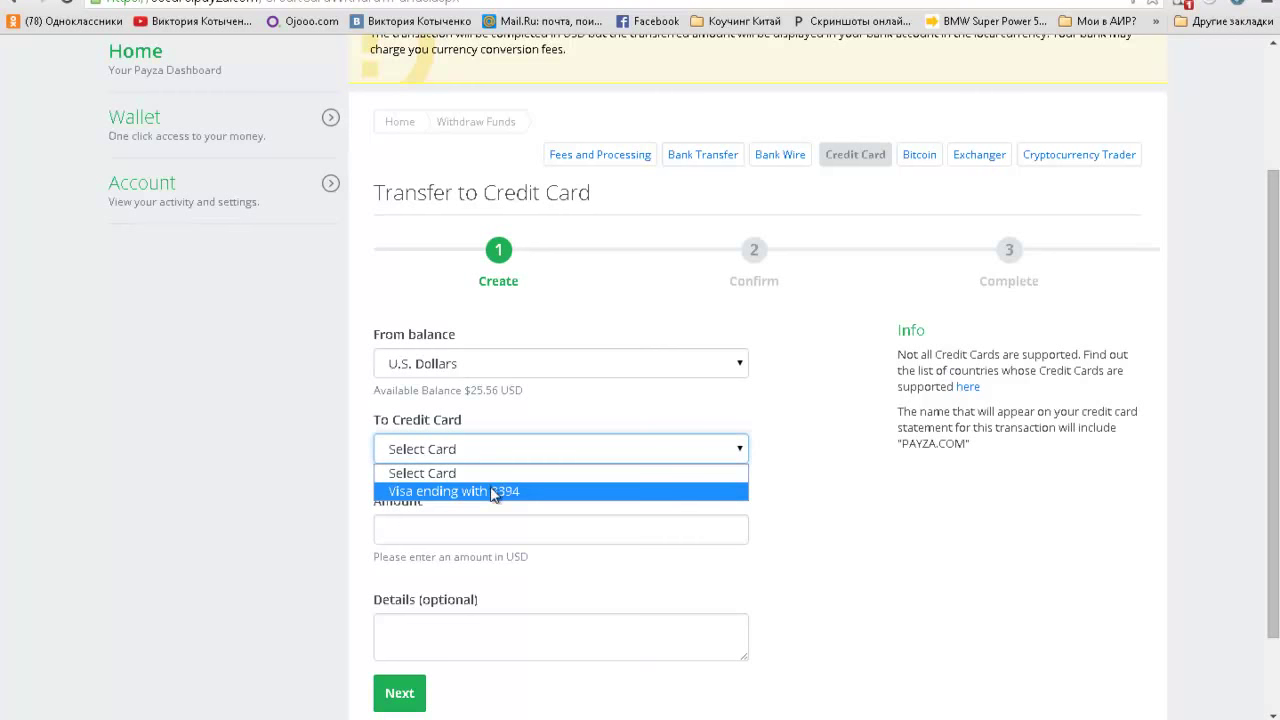
click(492, 491)
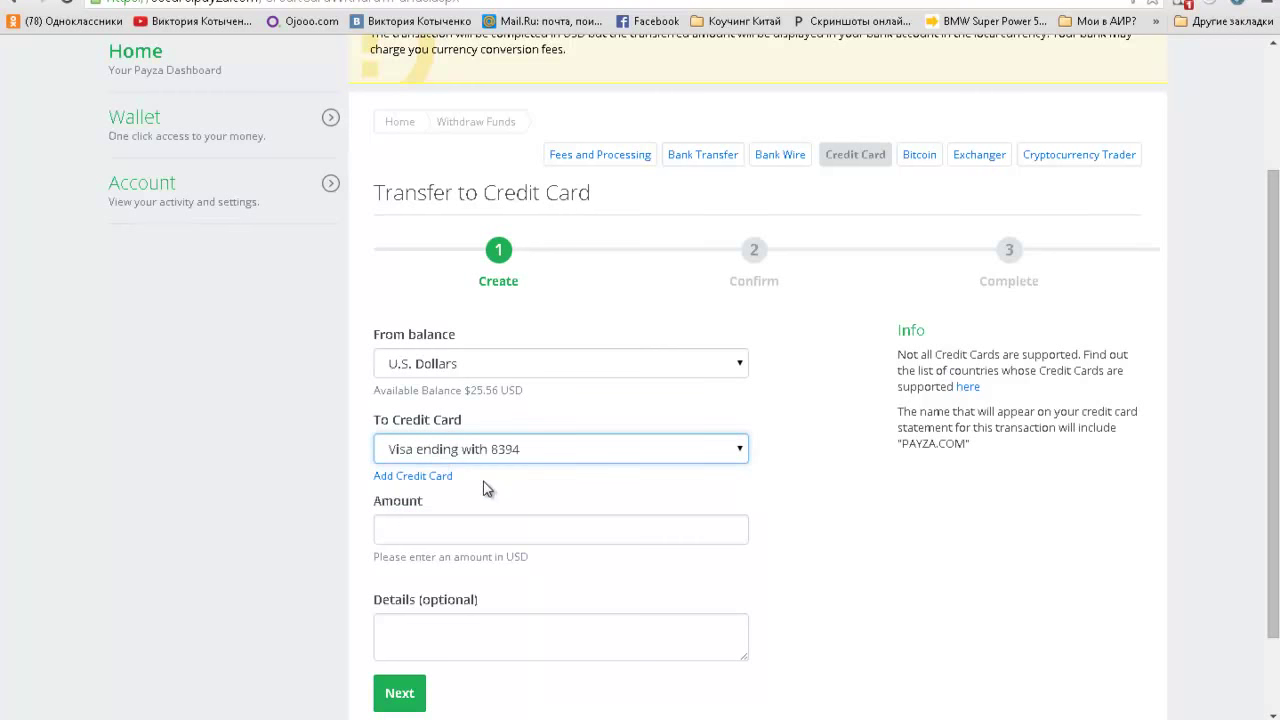
scroll(284, 472, down, 1)
click(395, 437)
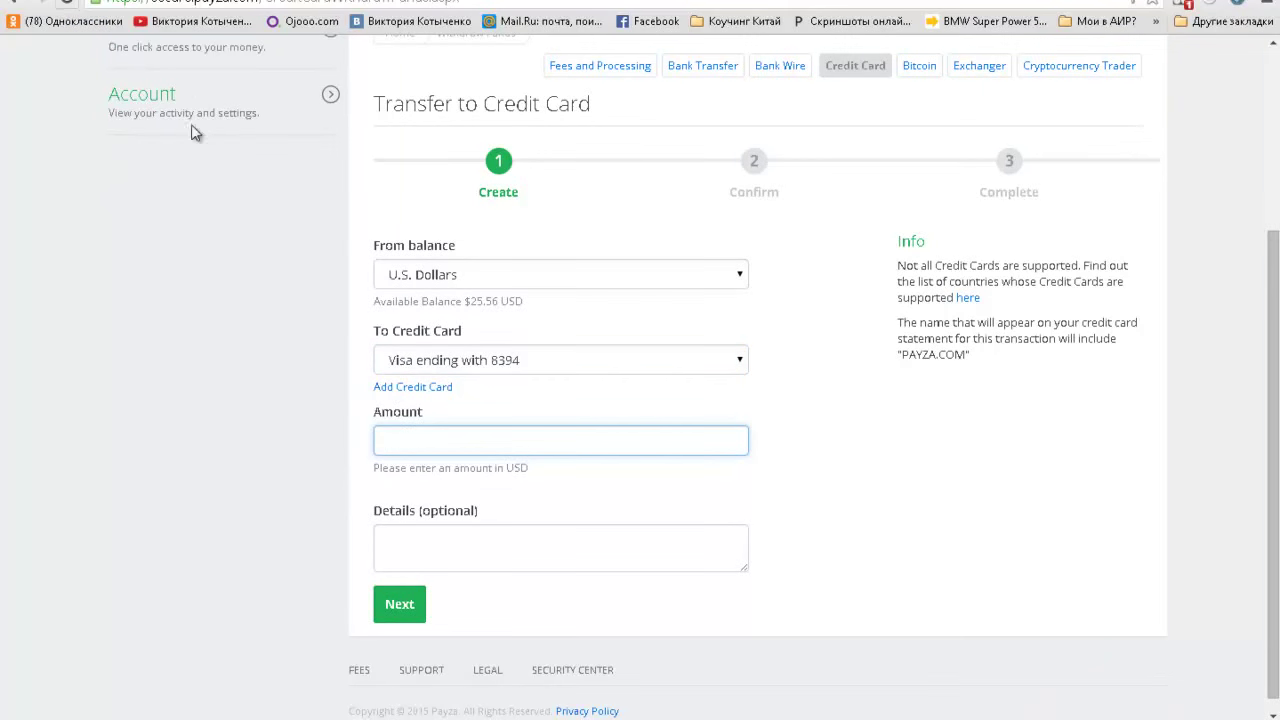
click(194, 128)
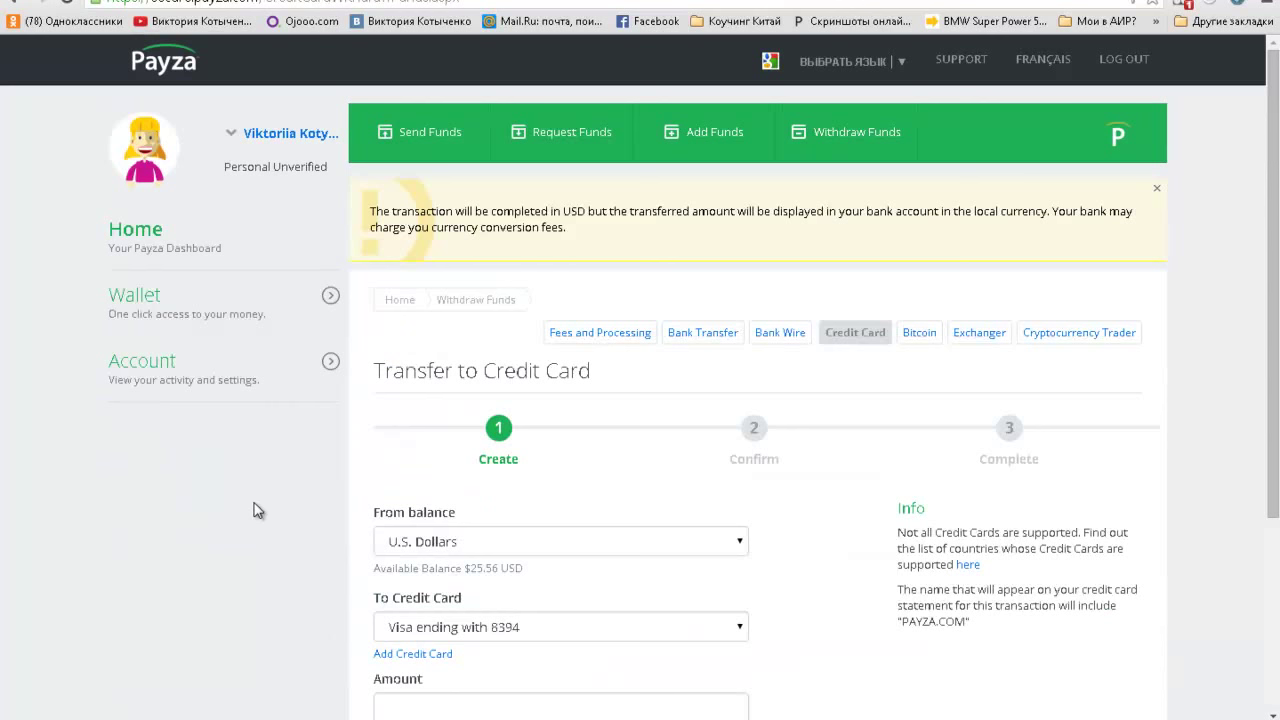
right_click(635, 245)
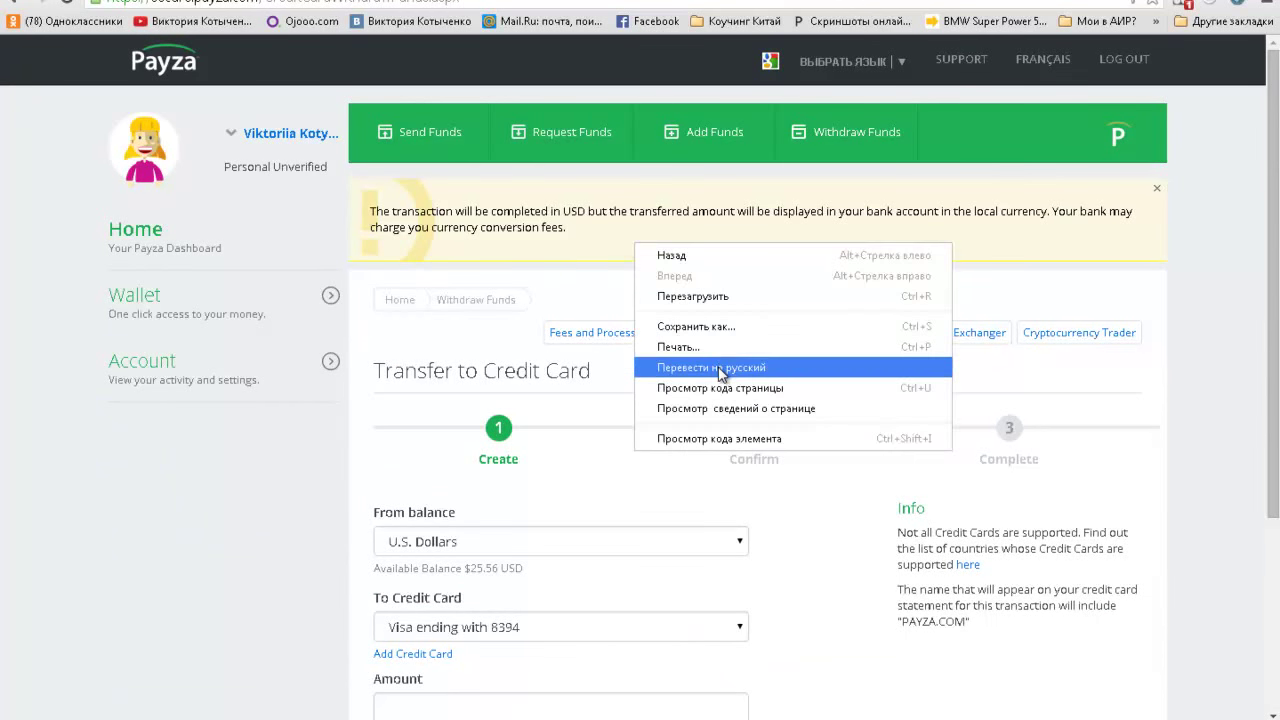
click(712, 367)
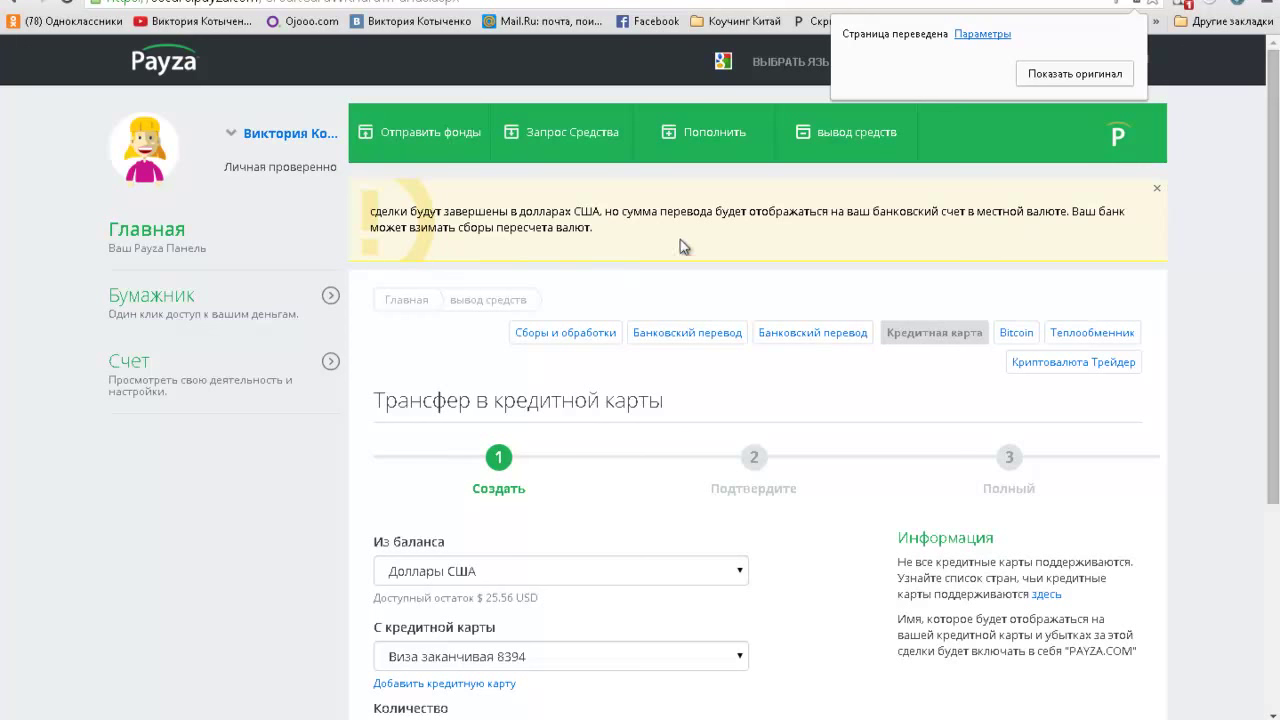
click(1066, 80)
scroll(900, 203, down, 2)
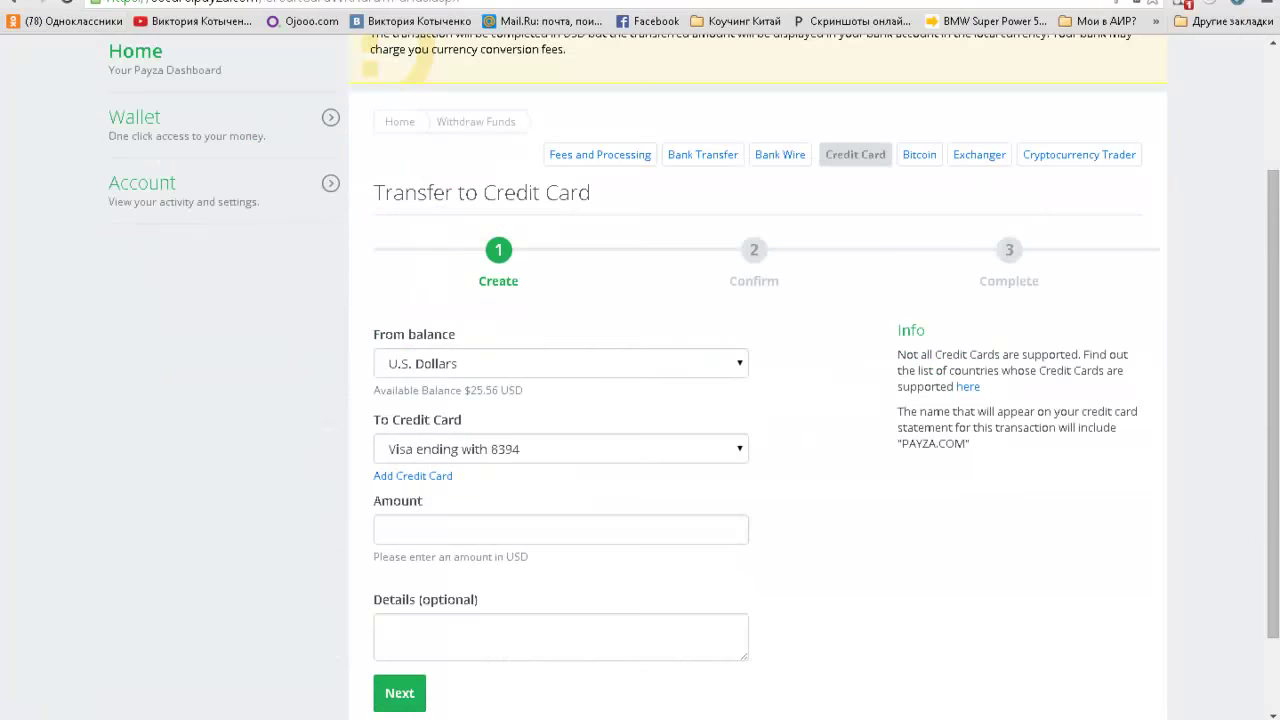
Step: Enter 25.56 as the withdrawal amount, correcting a mistyped digit
click(428, 531)
text(25.56)
key(BackSpace)
key(BackSpace)
text(56)
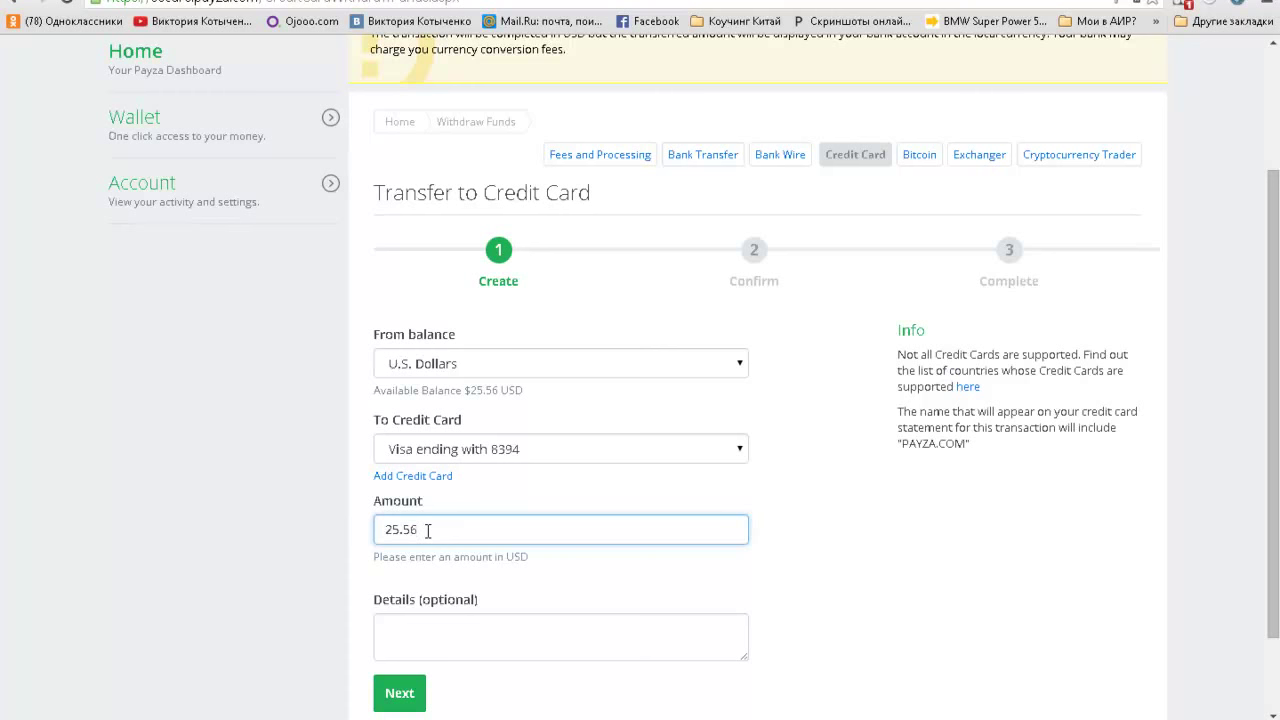
scroll(297, 600, down, 1)
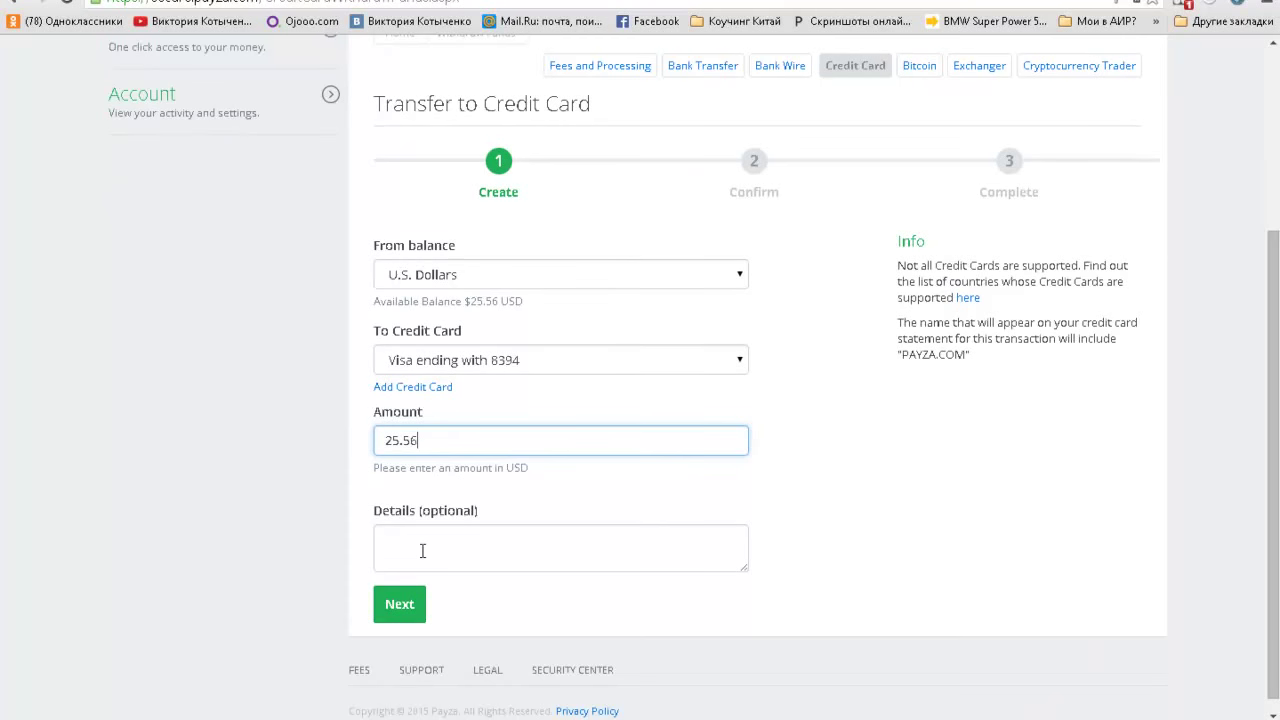
Step: Proceed to the Confirm step showing $17.56 sent after the $8.00 fee
click(402, 612)
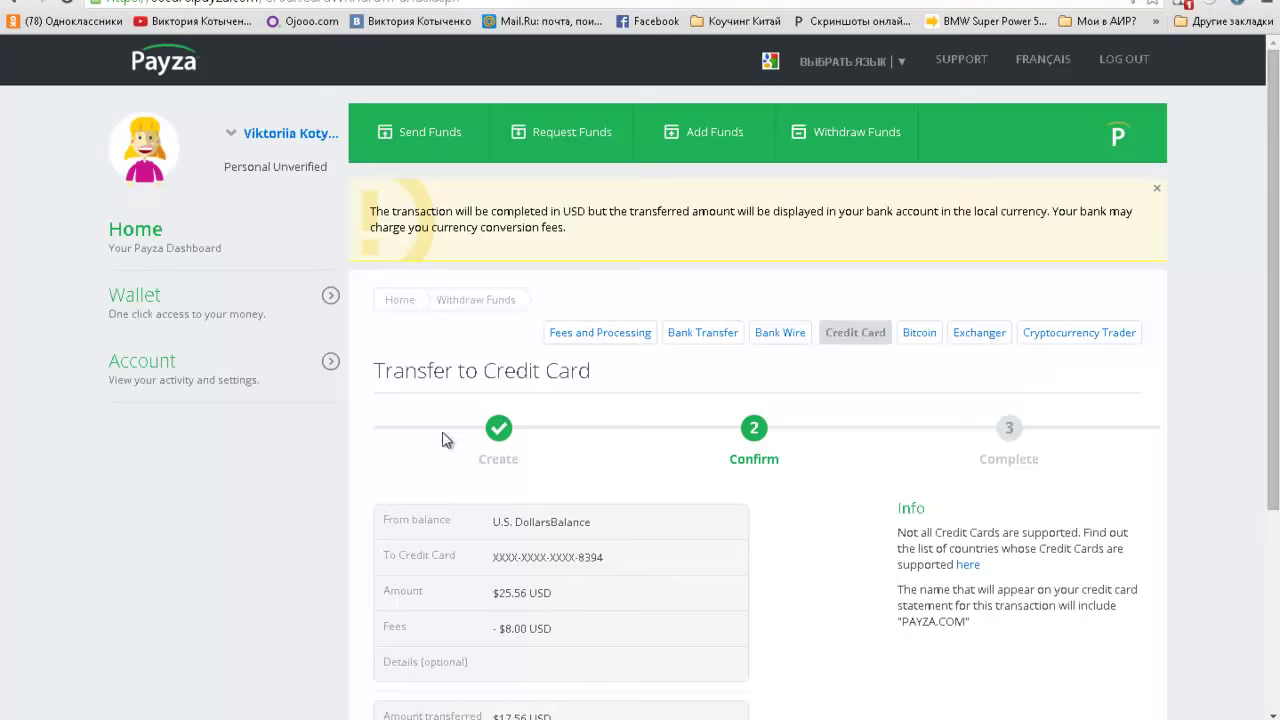
scroll(445, 440, down, 2)
scroll(353, 457, down, 1)
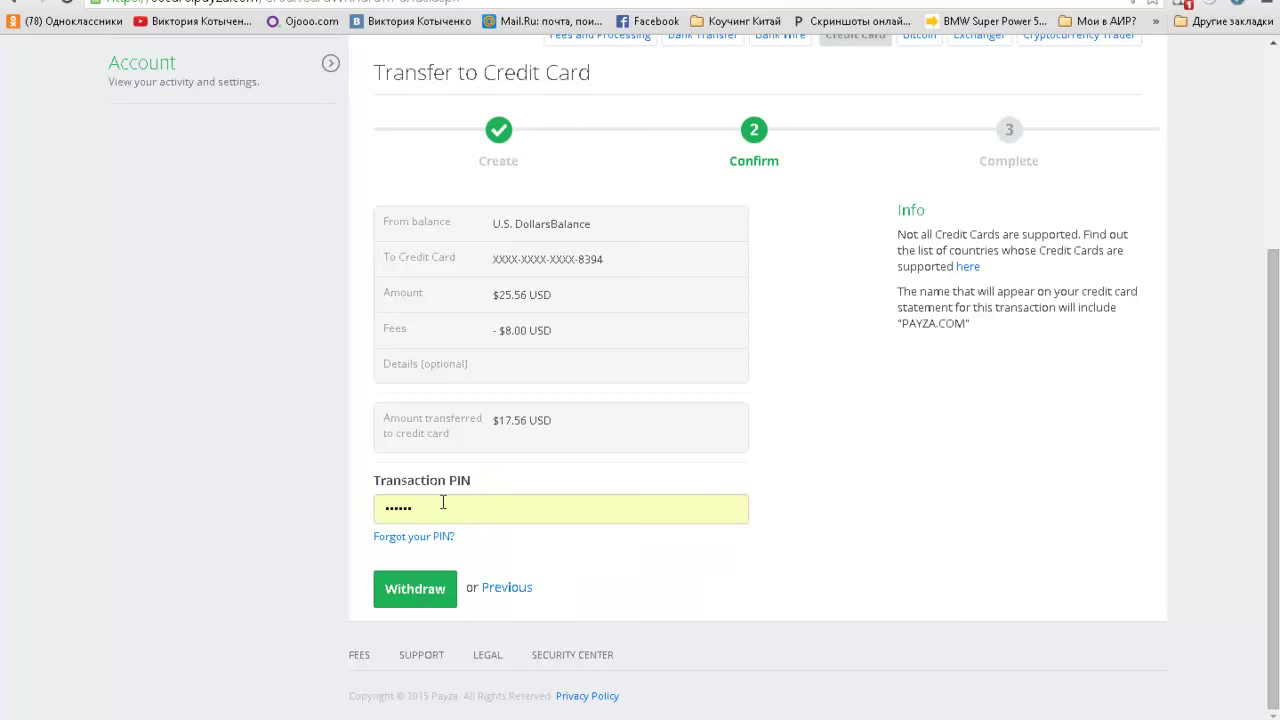
Step: Submit the withdrawal, translate the resulting page into Russian, then restore the original English
click(405, 592)
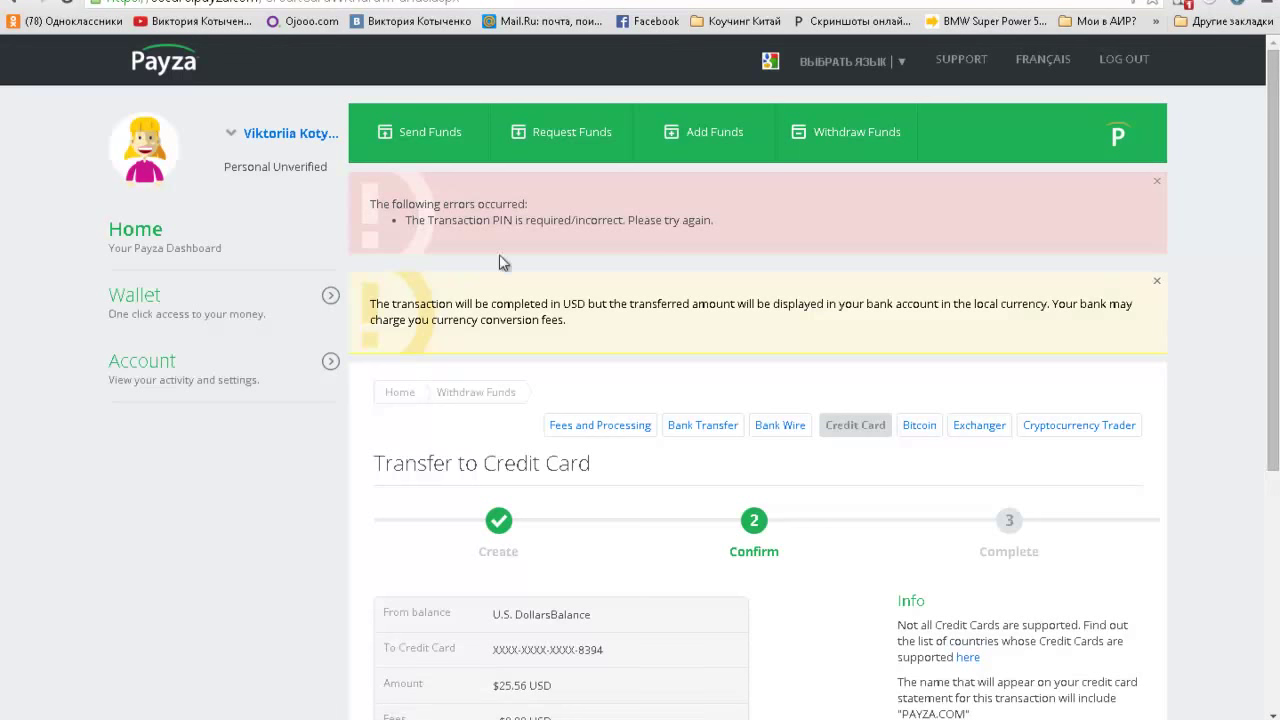
right_click(797, 206)
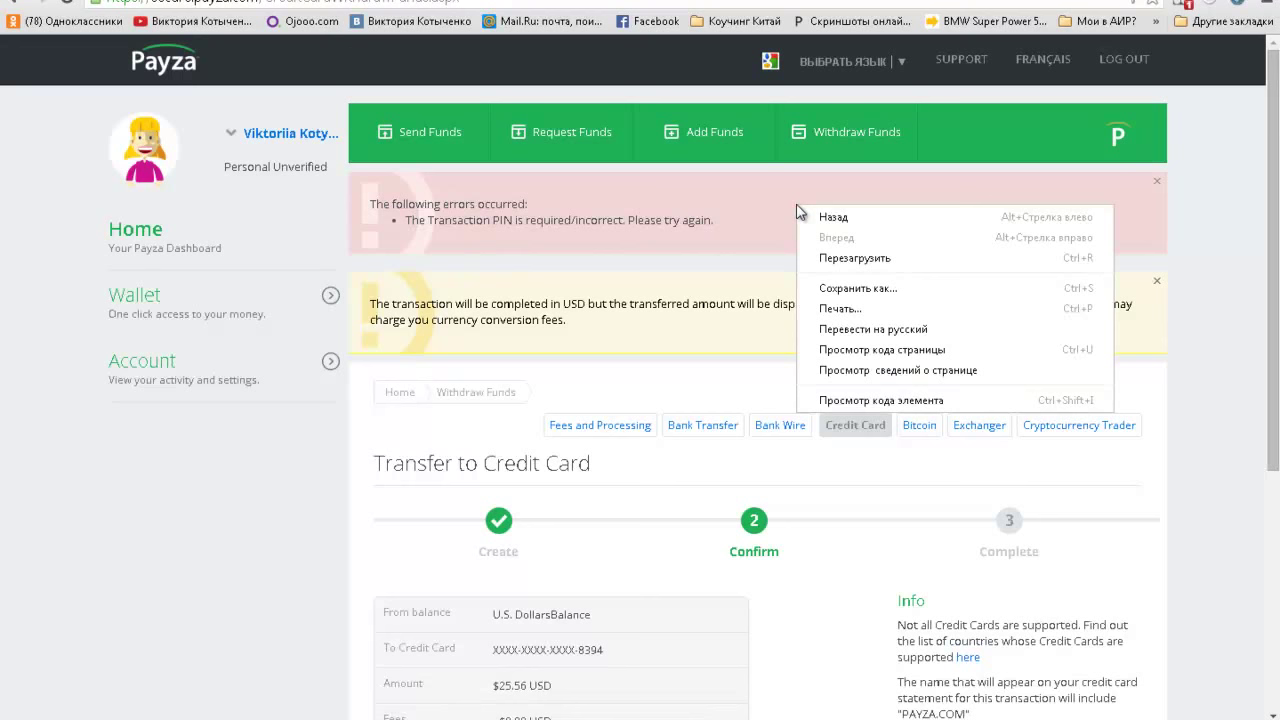
click(870, 337)
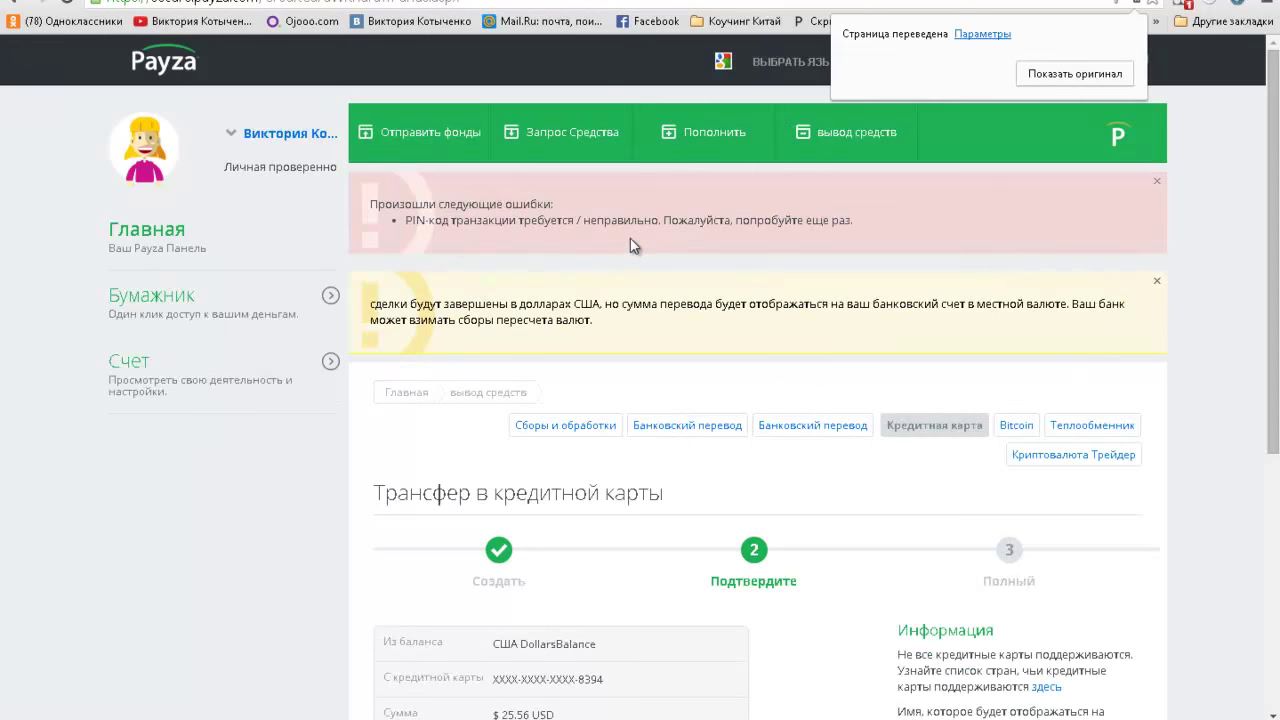
click(1040, 80)
Step: Replace the autofilled value with the transaction PIN and submit the withdrawal again
scroll(750, 235, down, 3)
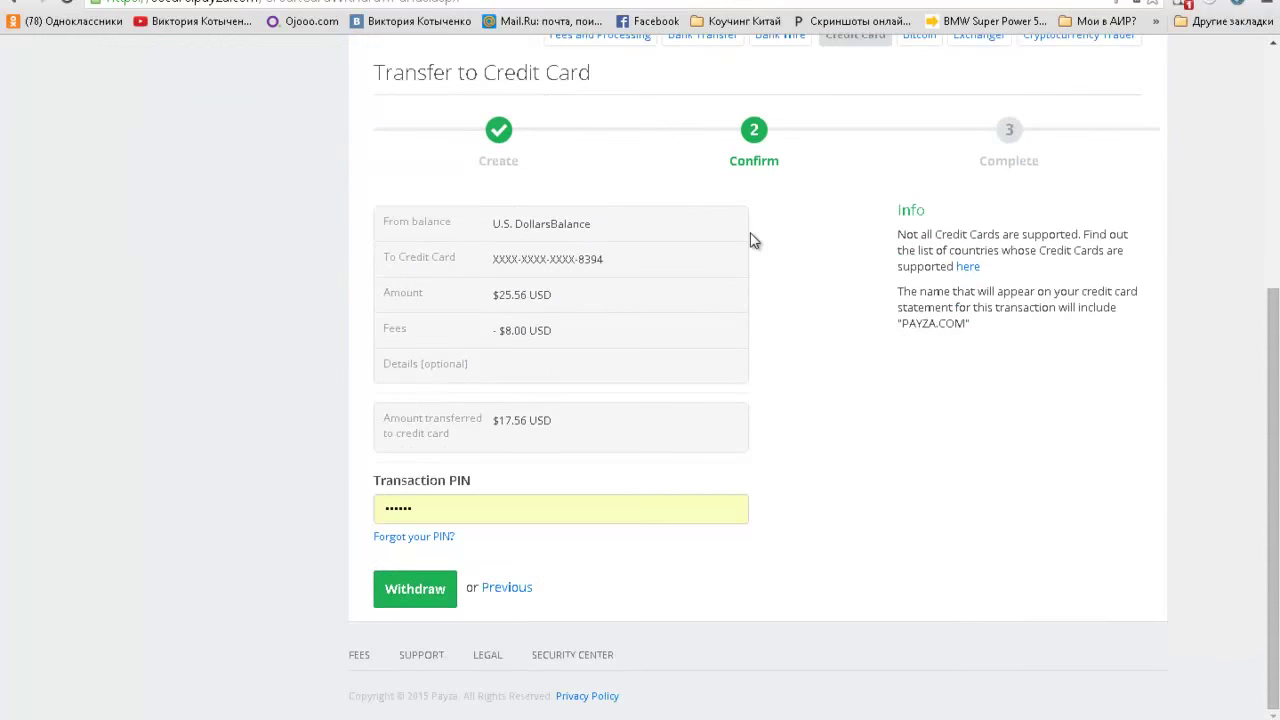
click(430, 503)
key(ctrl+a)
text(123456)
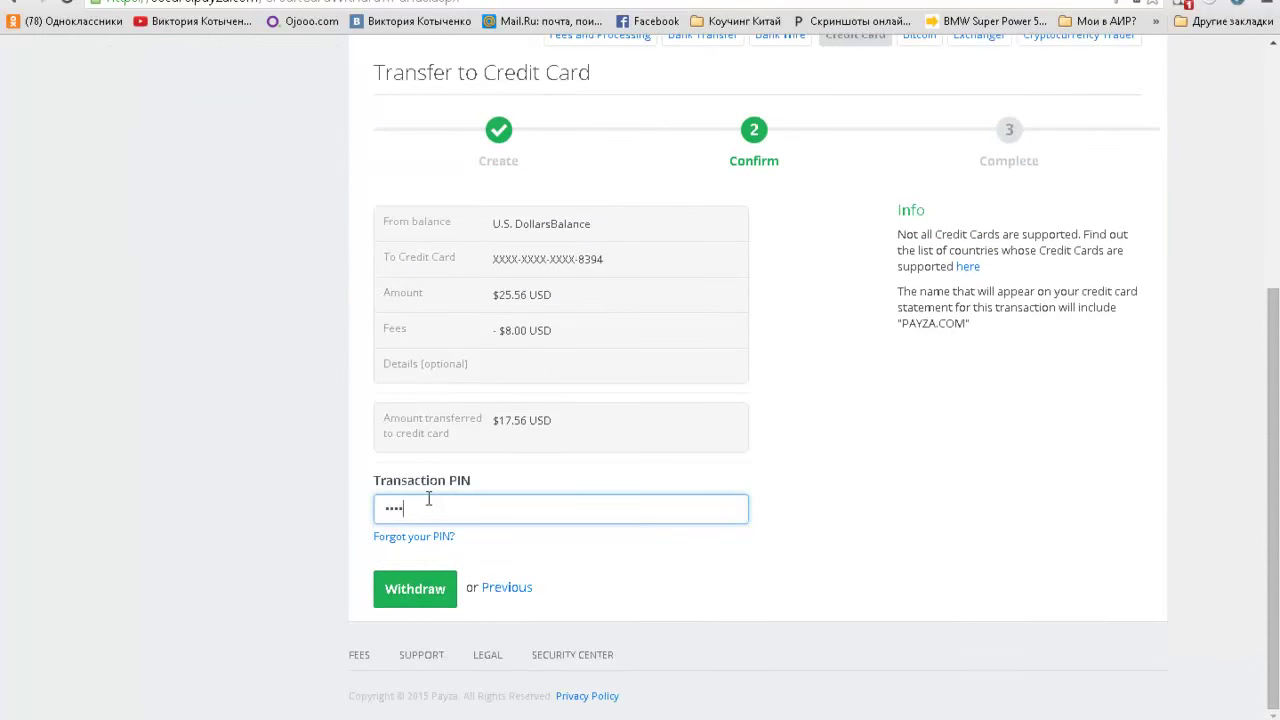
click(424, 602)
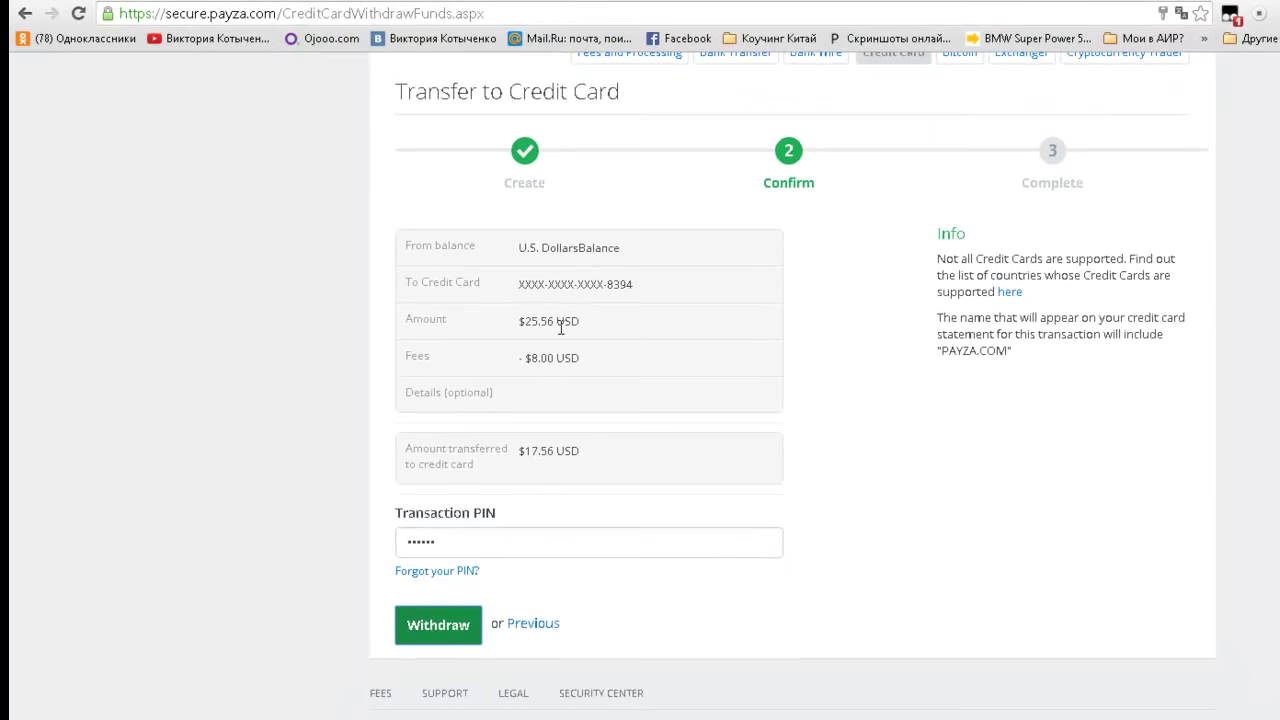
Step: Submit the $25.56 Visa withdrawal, let Chrome save the PIN, and view the pending details in Russian
click(445, 634)
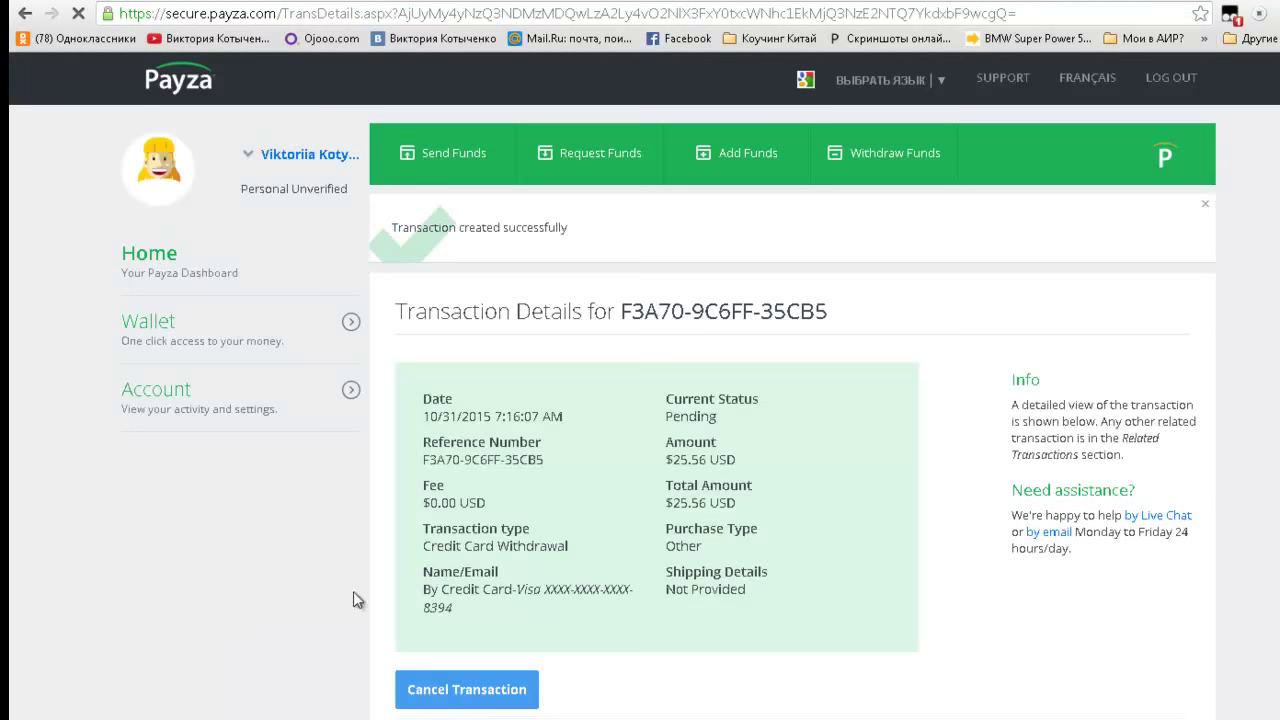
click(1070, 132)
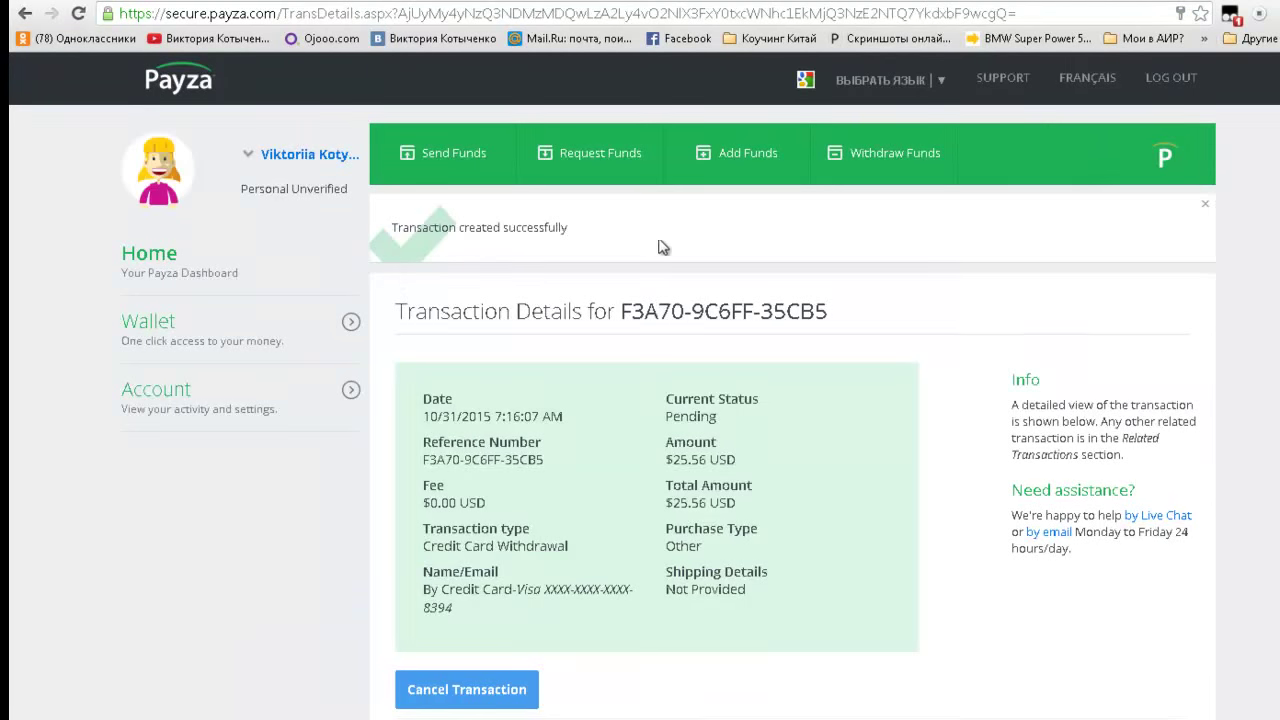
right_click(842, 256)
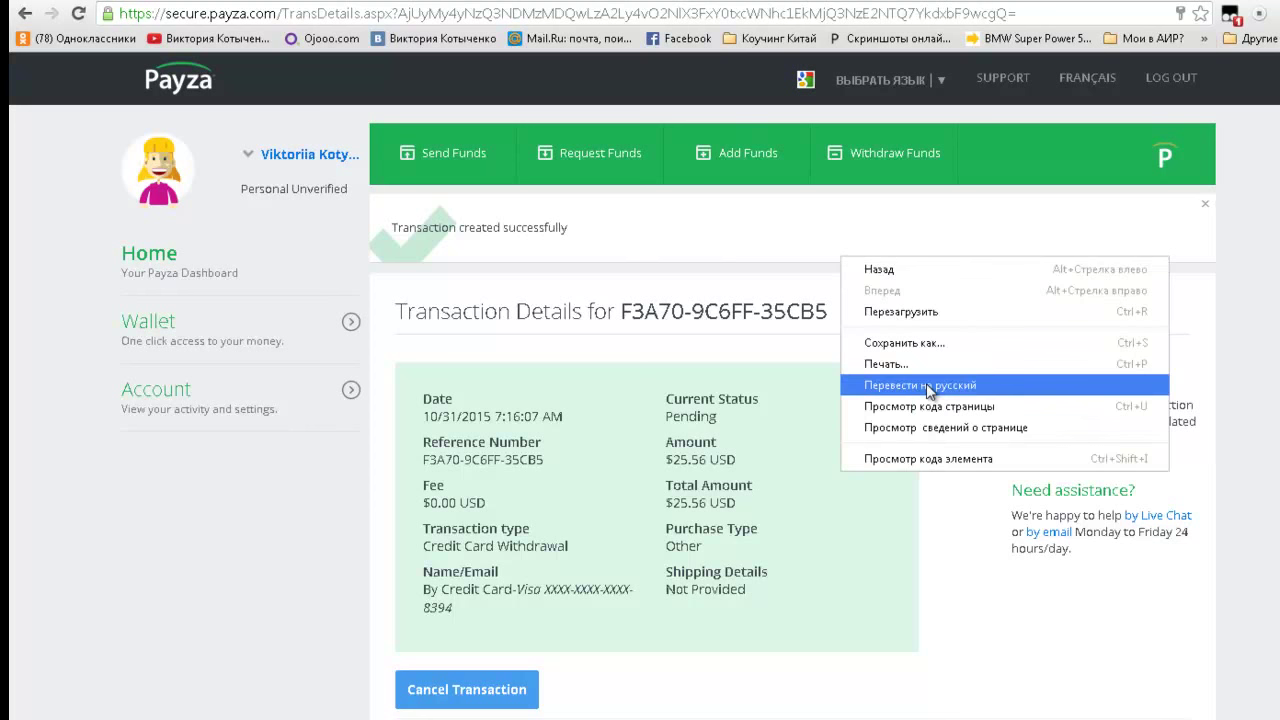
click(930, 388)
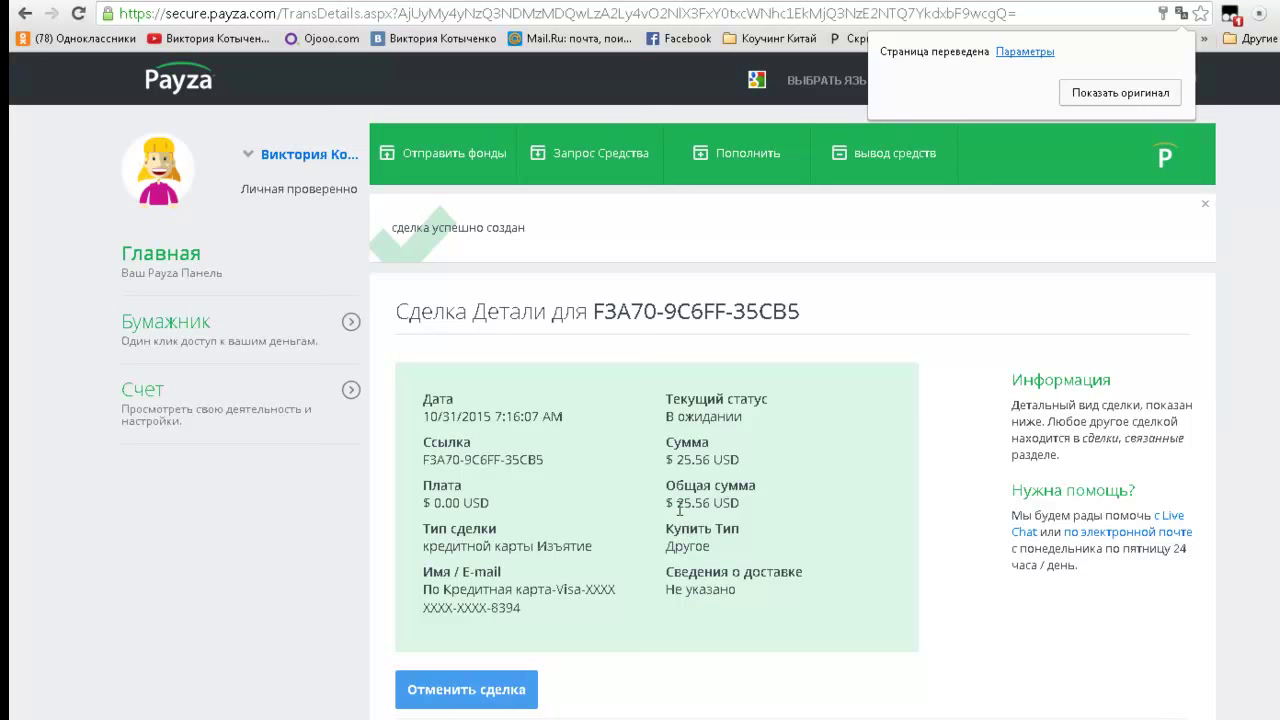
double_click(693, 502)
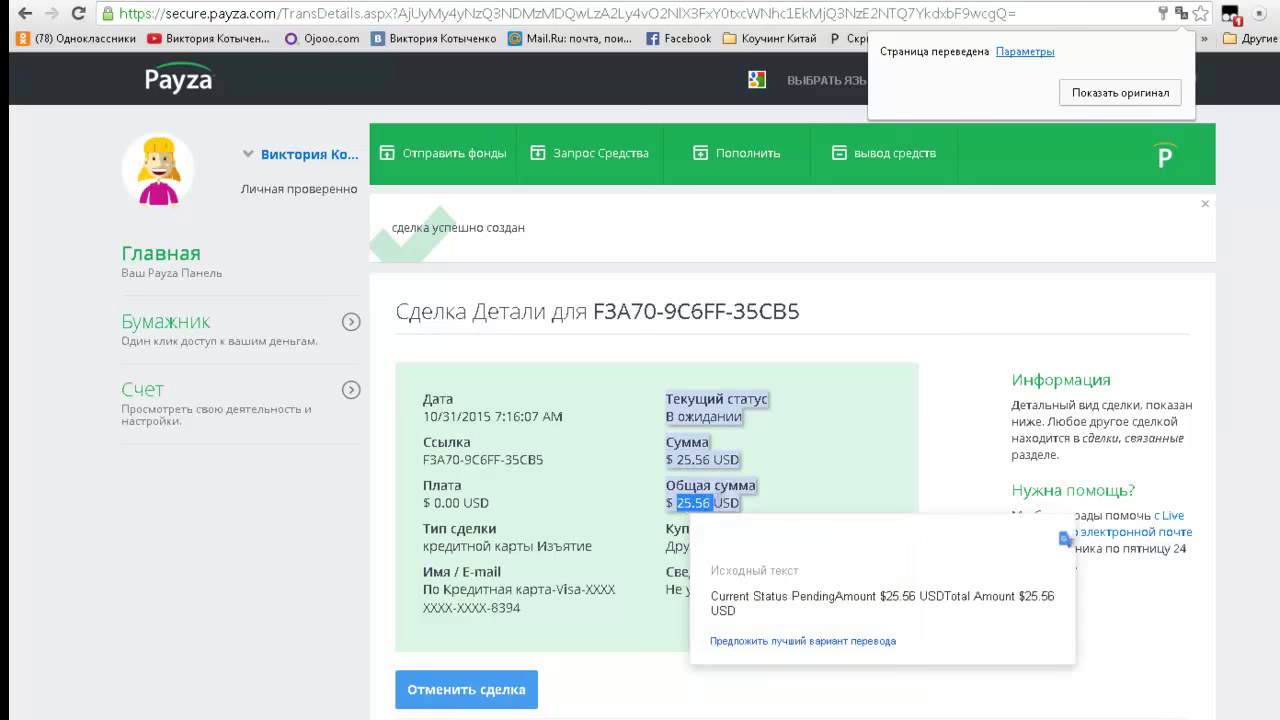
click(668, 512)
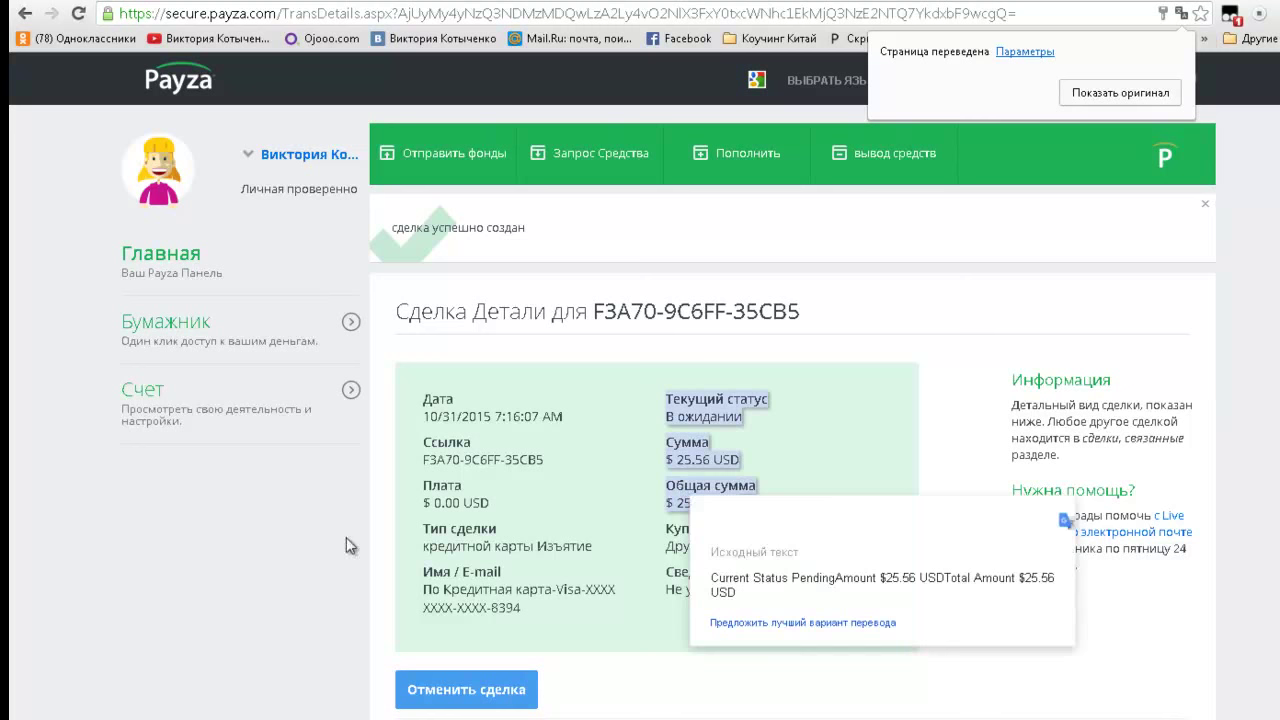
Step: Restore English on the transaction details and check the $25.56 USD total and history entry
scroll(328, 585, down, 2)
scroll(324, 575, down, 1)
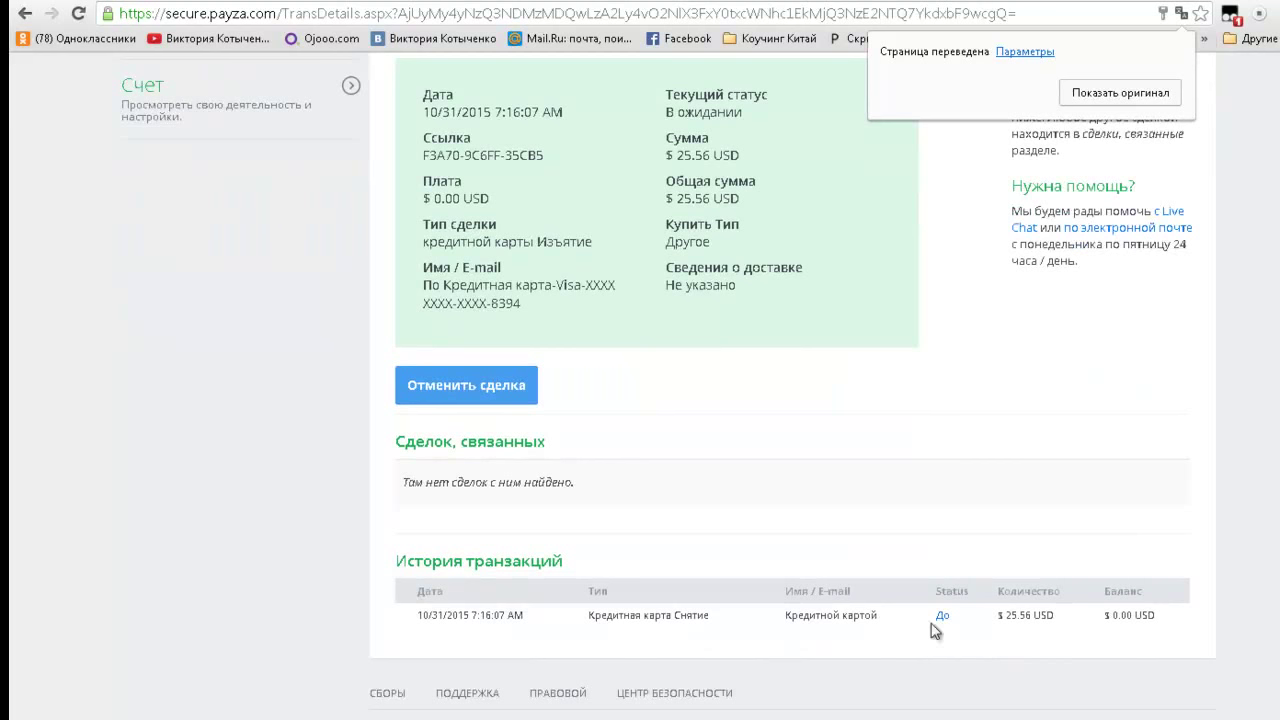
click(1127, 97)
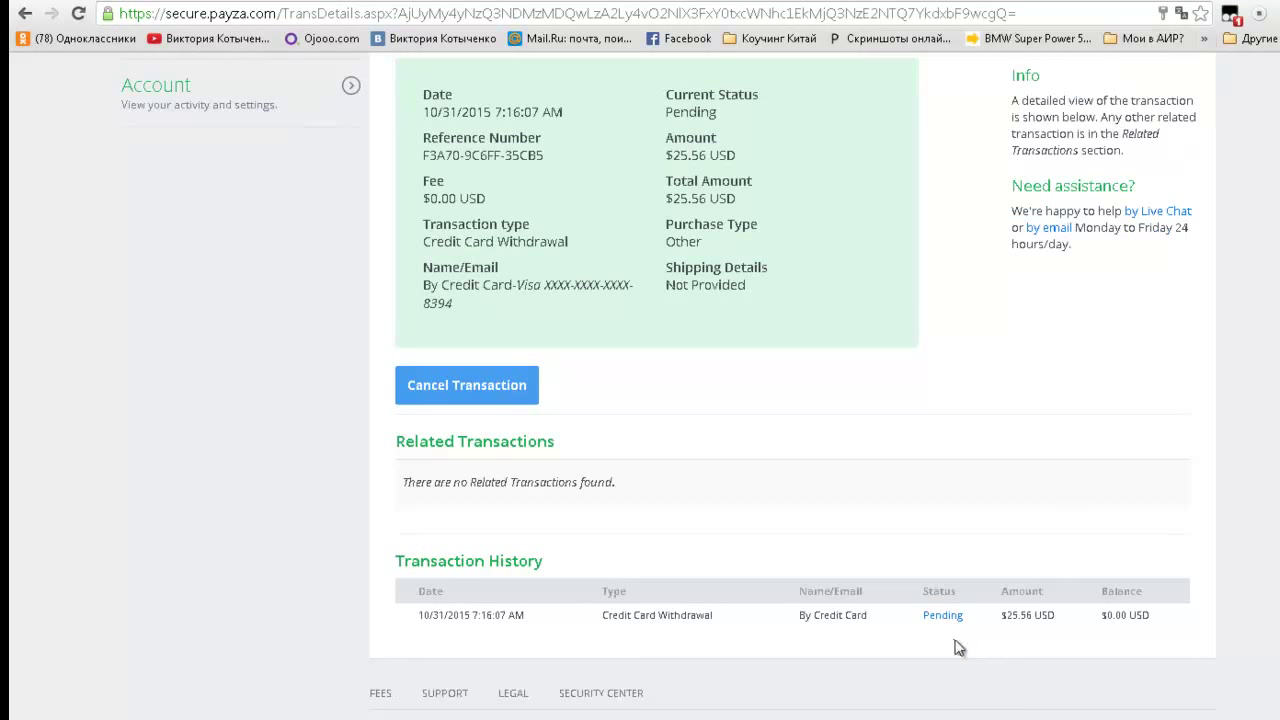
drag(1020, 613, 1033, 612)
click(1038, 638)
scroll(1217, 421, up, 3)
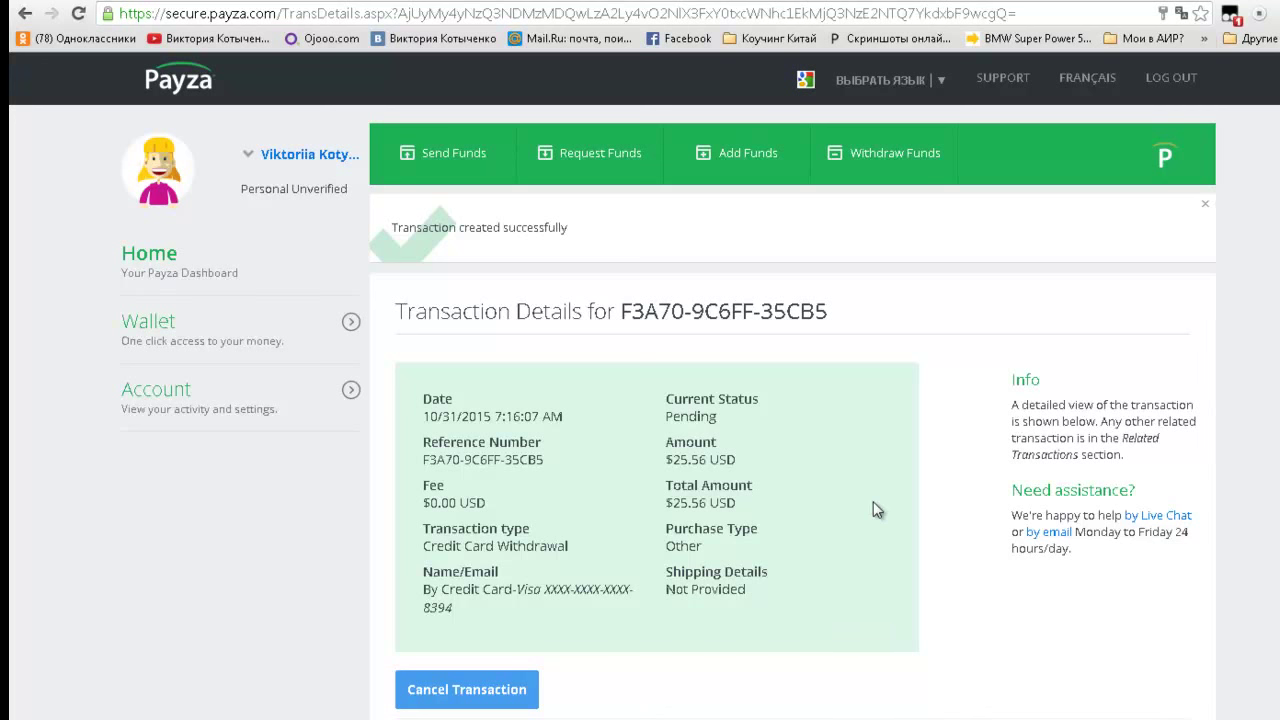
drag(664, 503, 751, 501)
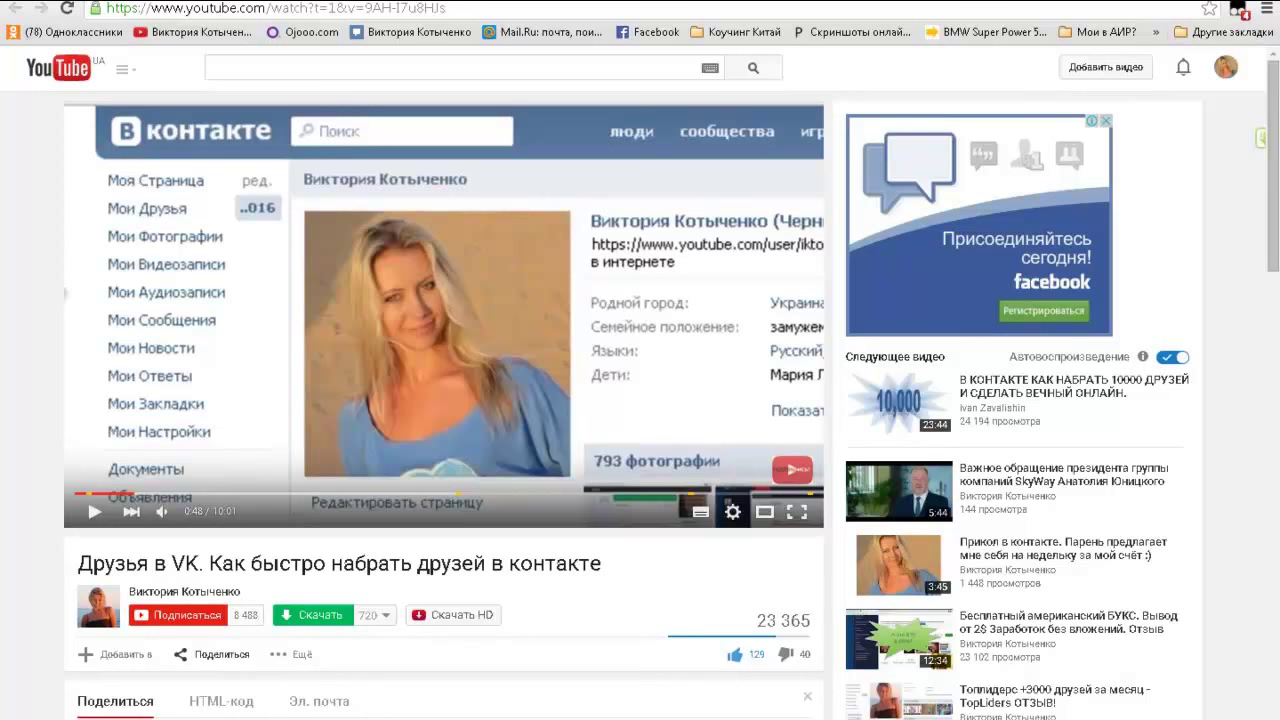
Step: Subscribe to the VK friends video's channel and save notifications for all its new videos
click(181, 619)
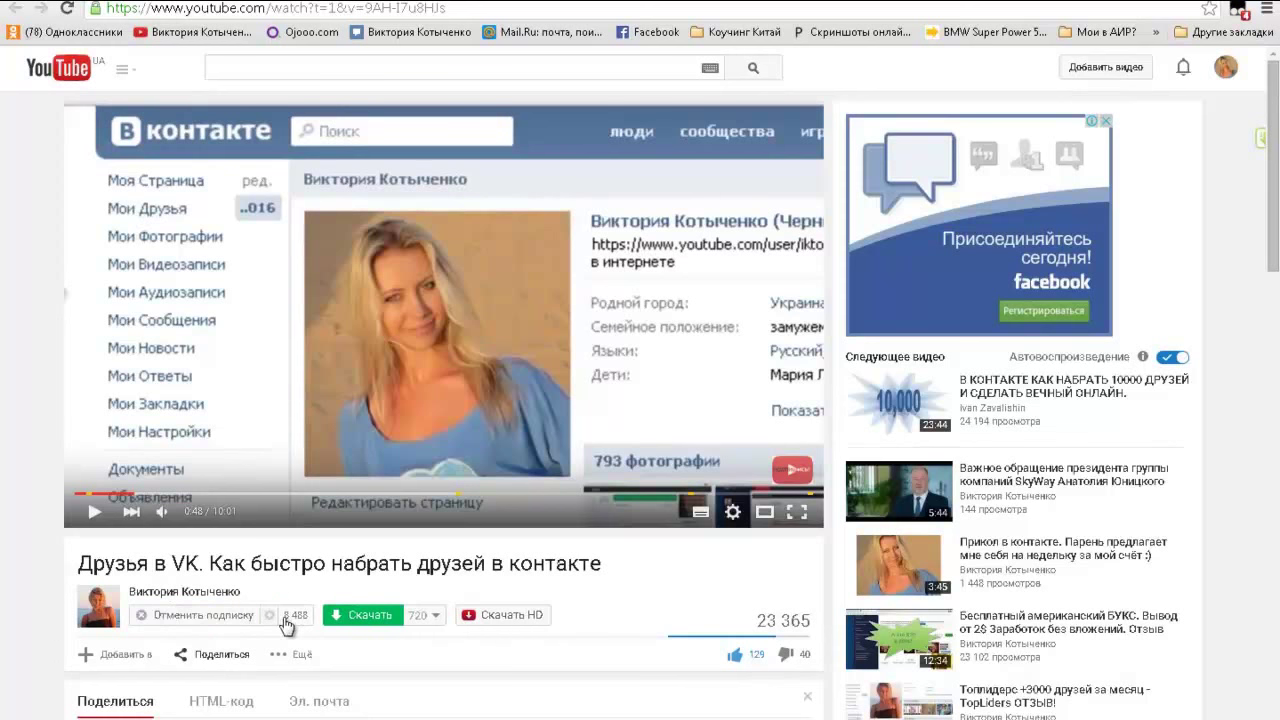
click(282, 618)
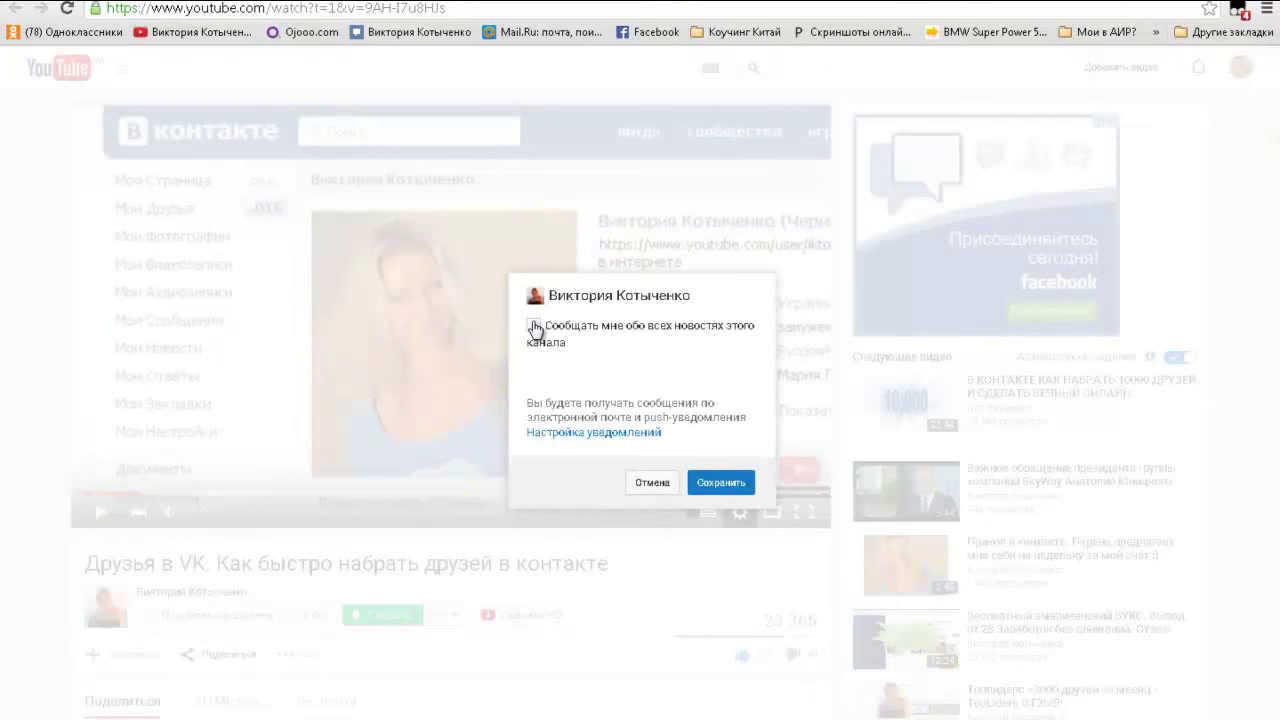
click(534, 326)
click(716, 490)
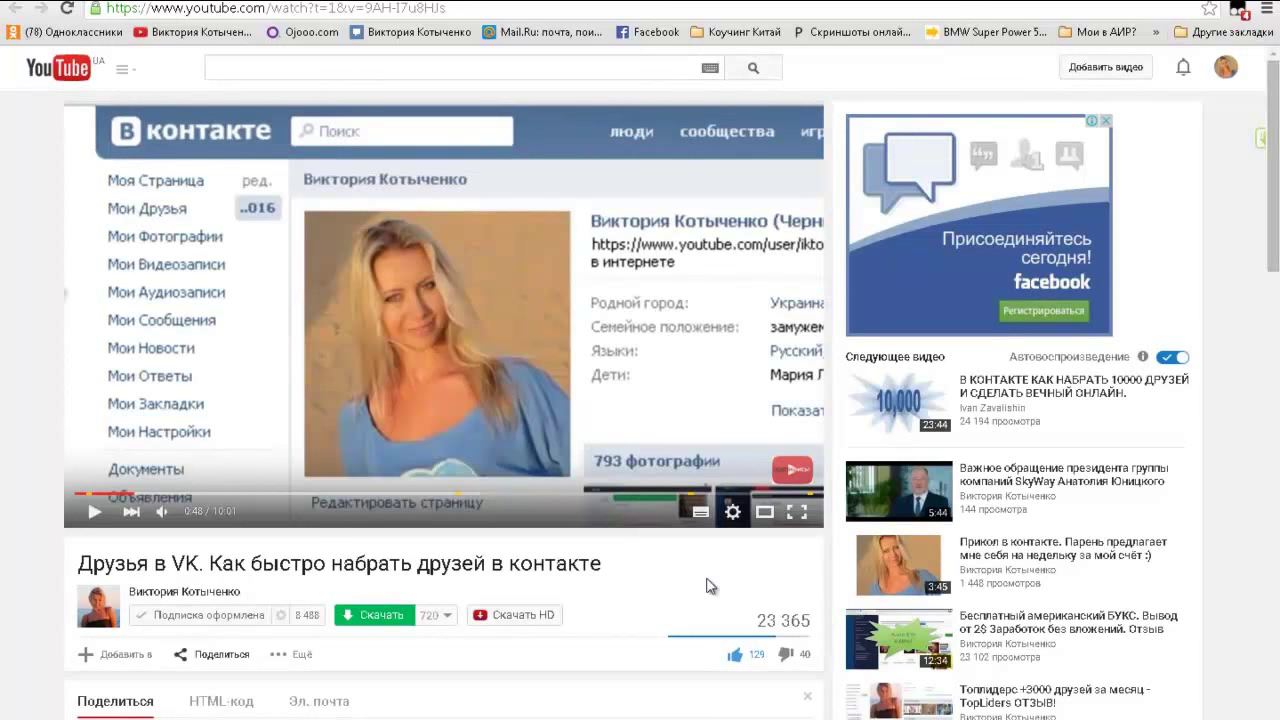